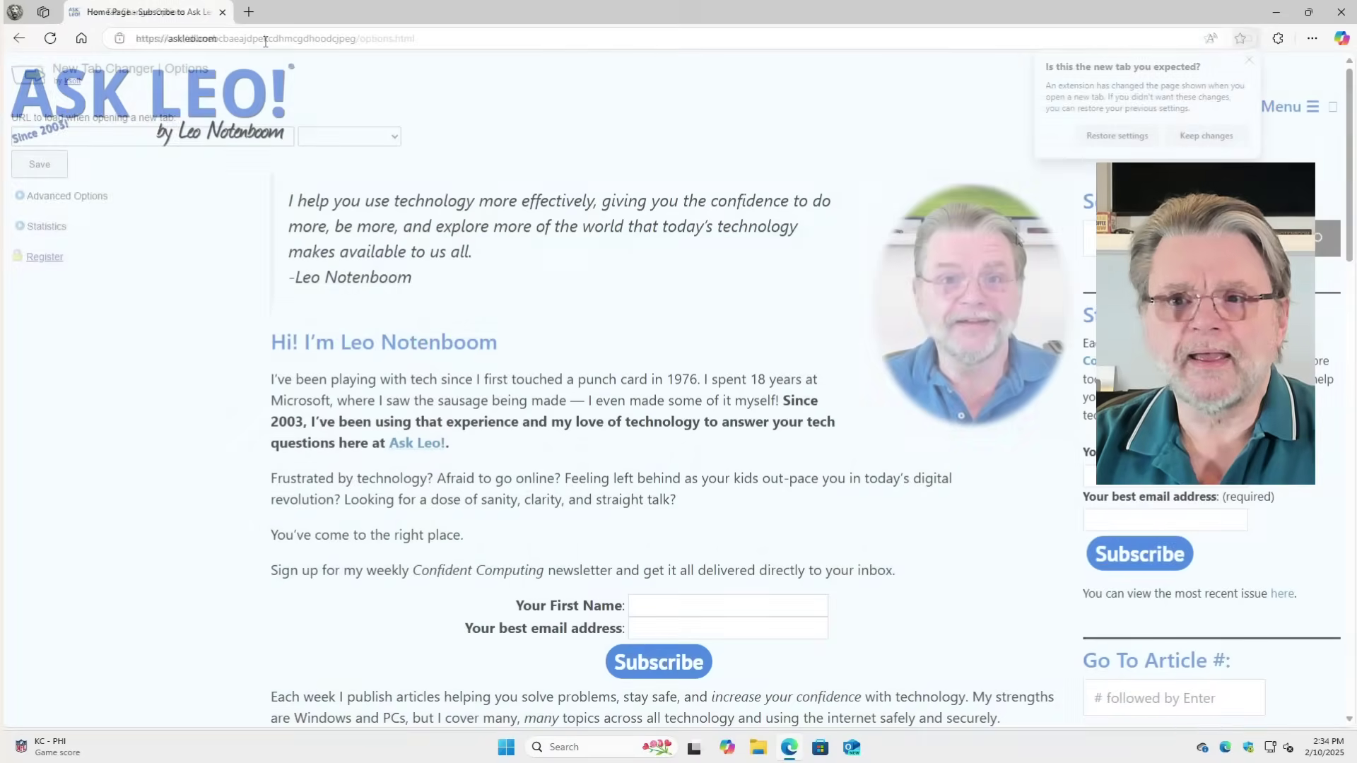
Load google.com from Edge's address bar.
{"action": "left_click", "coordinate": [292, 38]}
{"action": "type", "text": "g"}
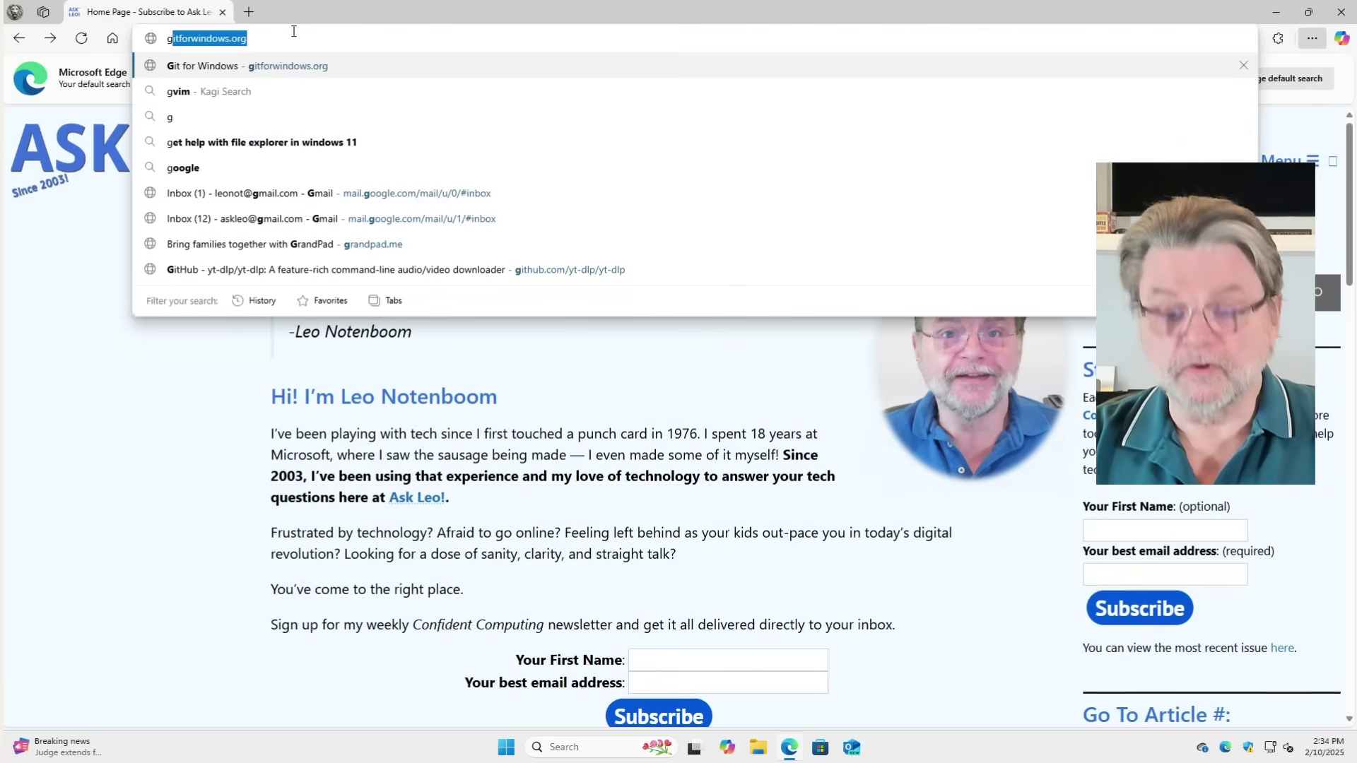
{"action": "type", "text": "oogle.com"}
{"action": "key", "text": "Delete"}
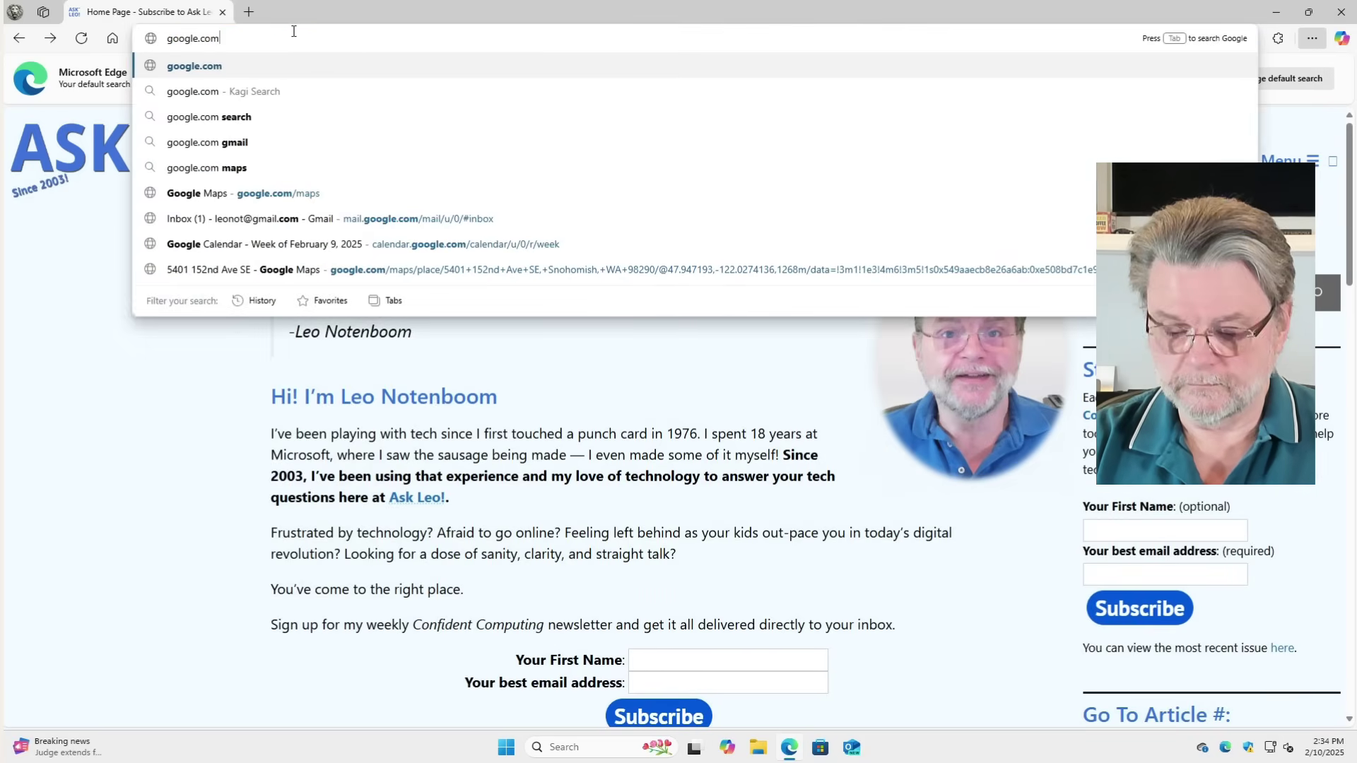
{"action": "key", "text": "Return"}
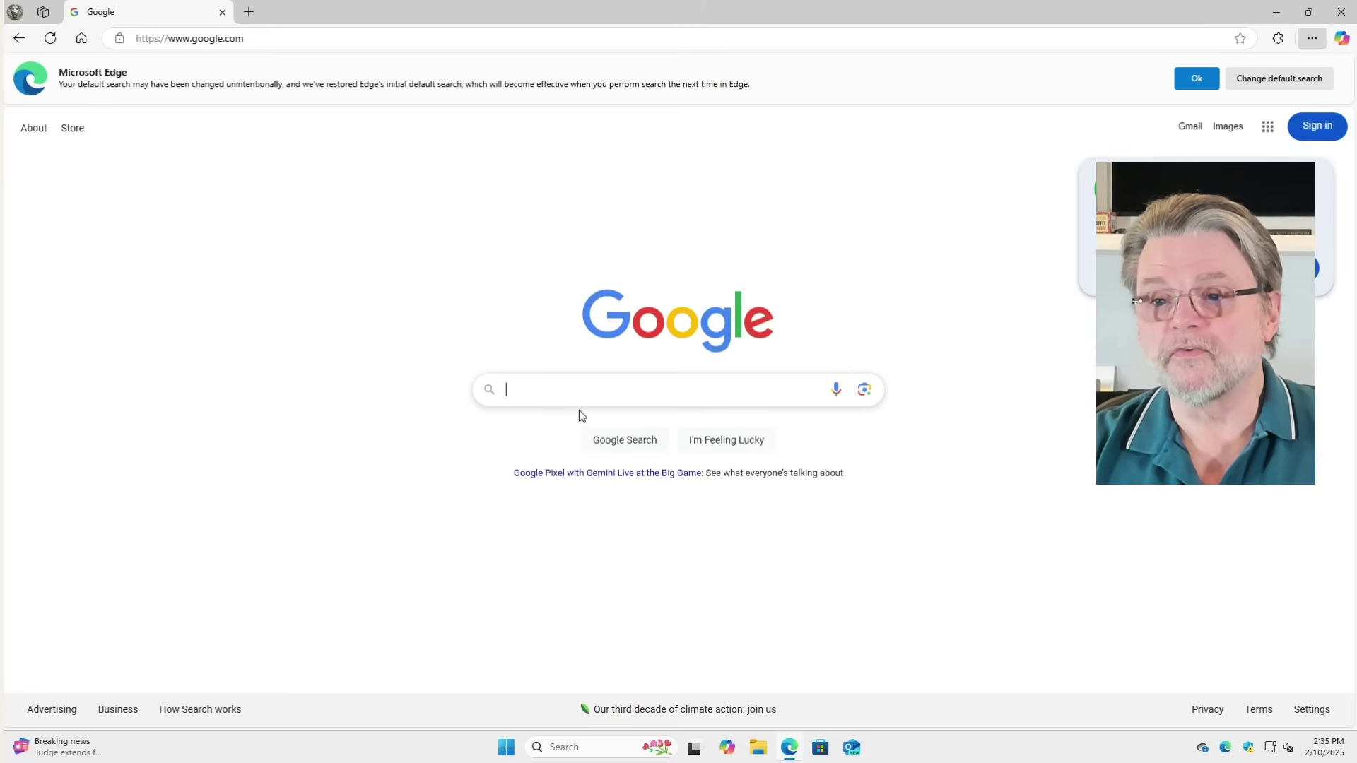
Search Google for 'easeus todo free' and open the first EaseUS result.
{"action": "left_click", "coordinate": [579, 388]}
{"action": "type", "text": "ease"}
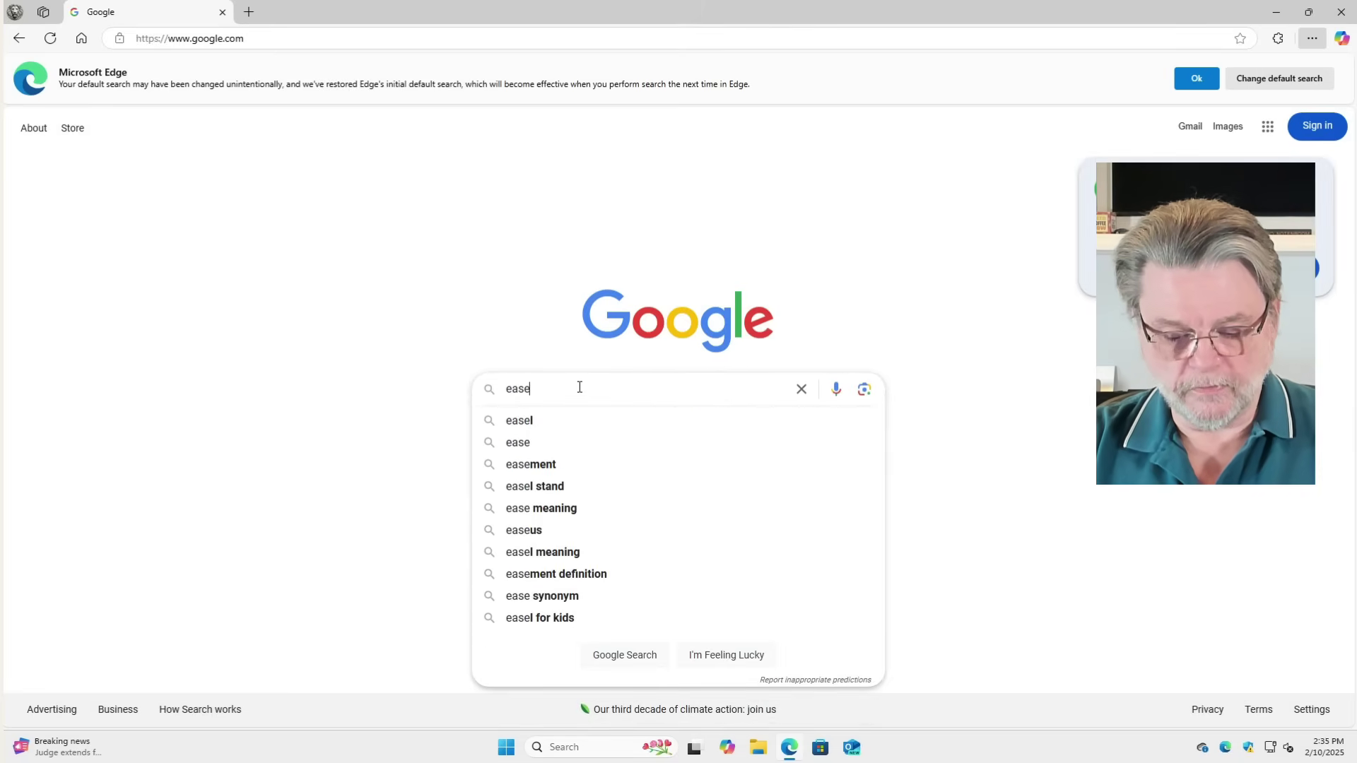
{"action": "type", "text": "us todo free"}
{"action": "key", "text": "Return"}
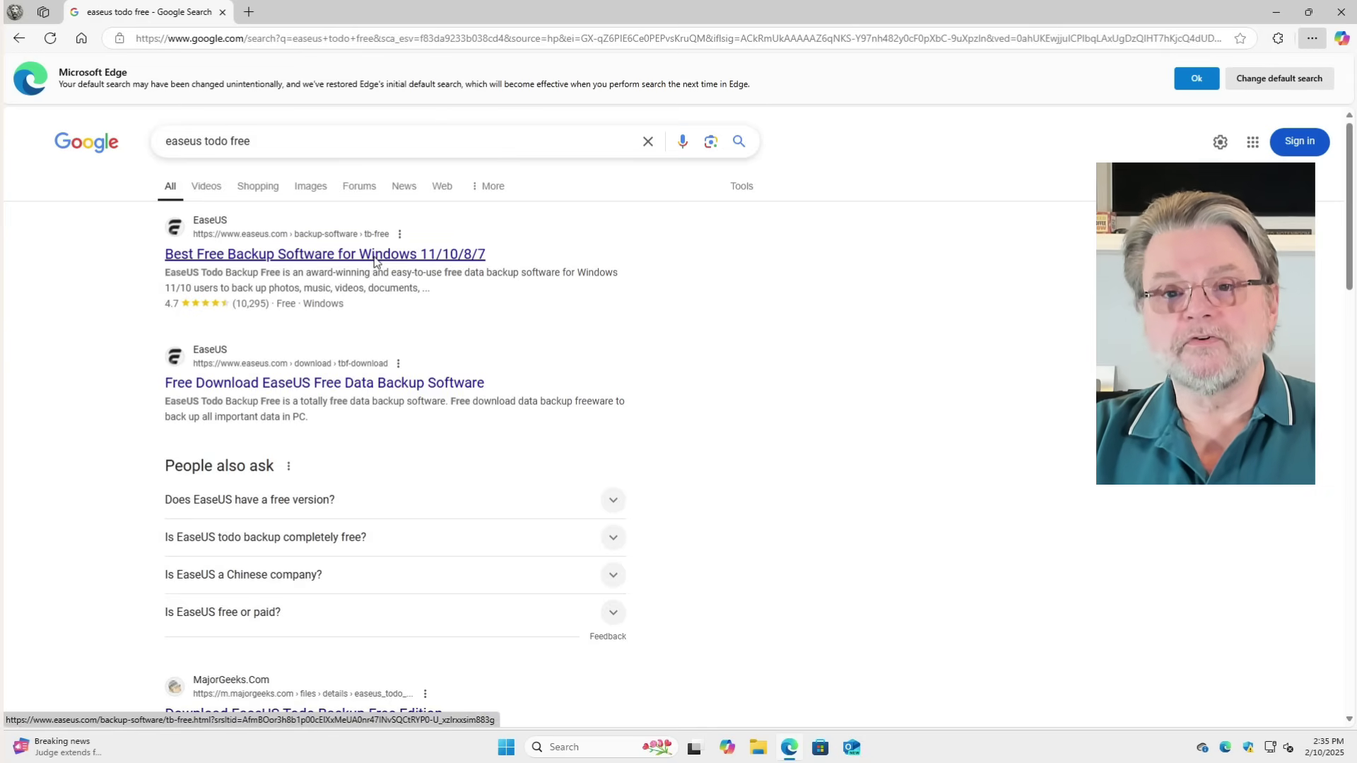
{"action": "left_click", "coordinate": [374, 255]}
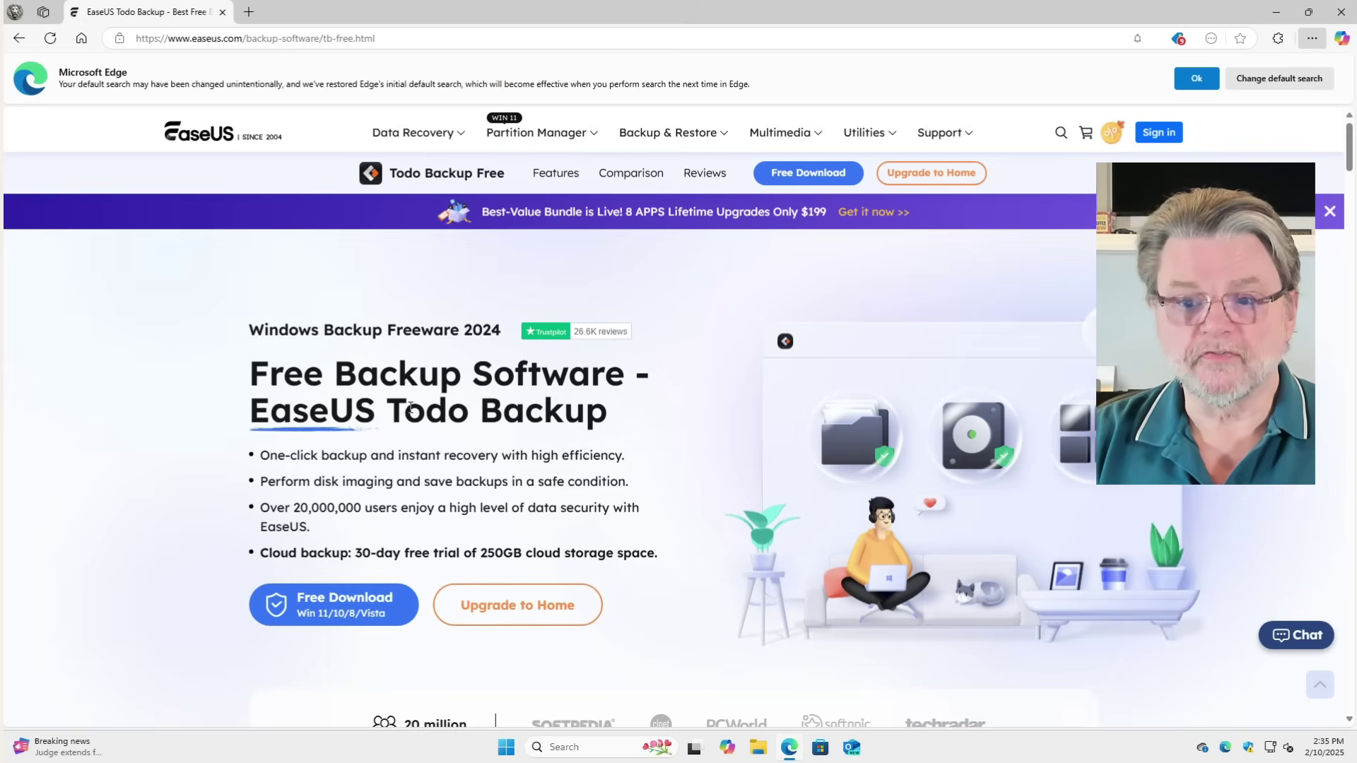
Download the free EaseUS installer, run it with UAC approval, and close Edge.
{"action": "left_click", "coordinate": [375, 600]}
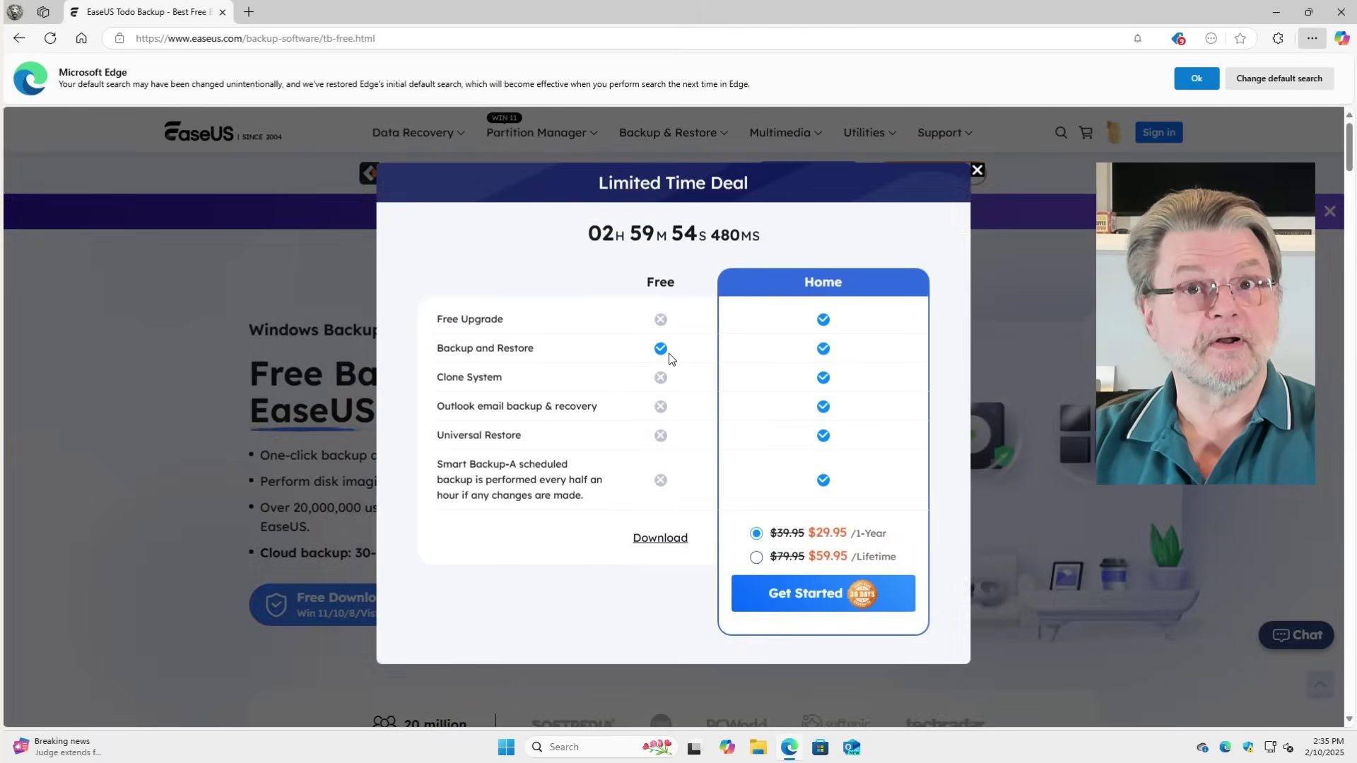
{"action": "left_click", "coordinate": [660, 539]}
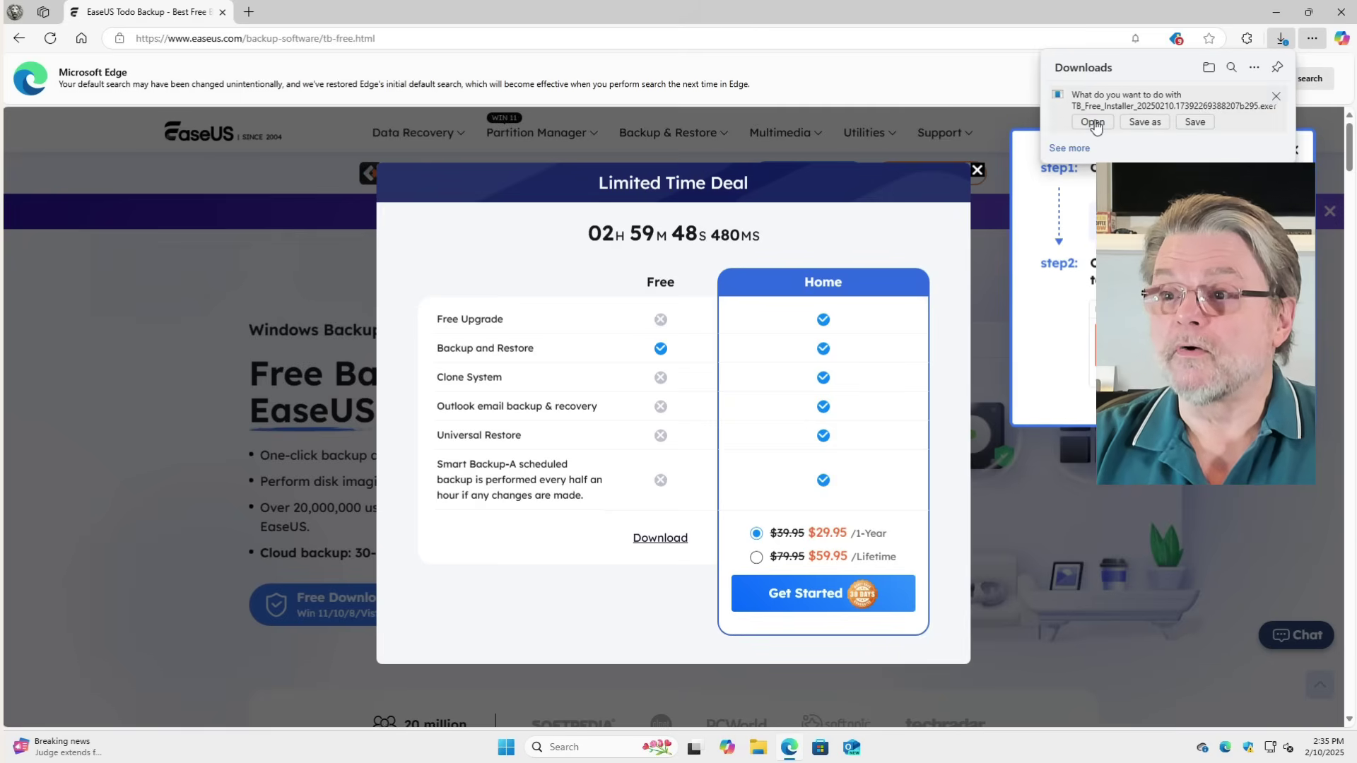
{"action": "left_click", "coordinate": [1093, 123]}
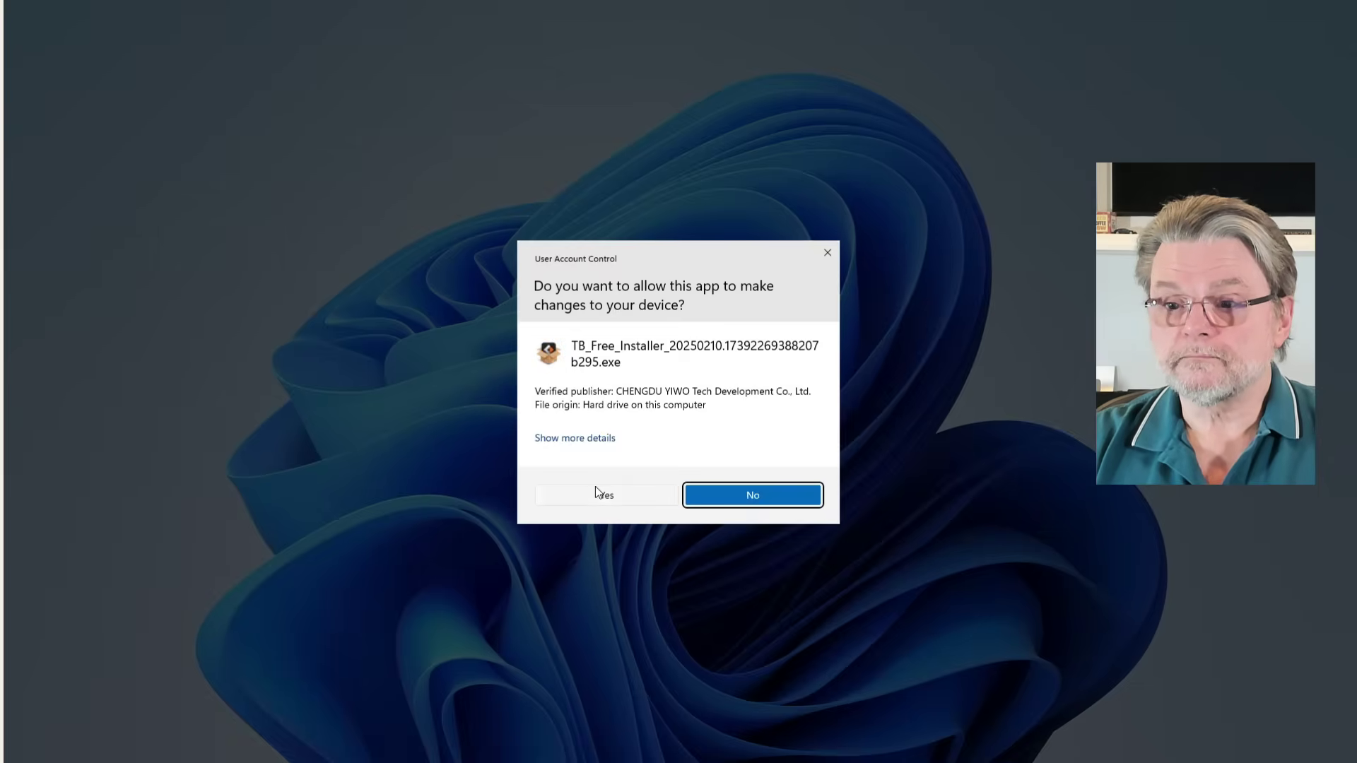
{"action": "left_click", "coordinate": [598, 494]}
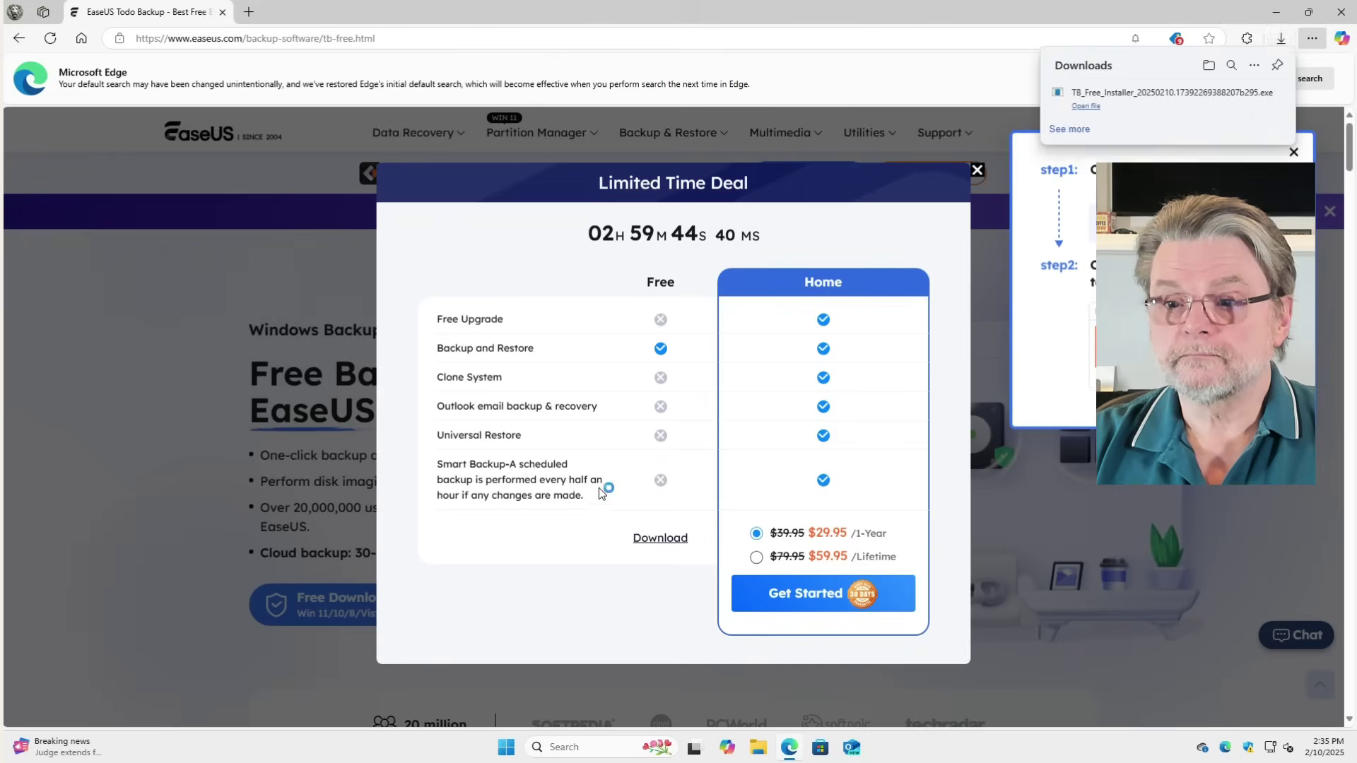
{"action": "left_click", "coordinate": [1338, 13]}
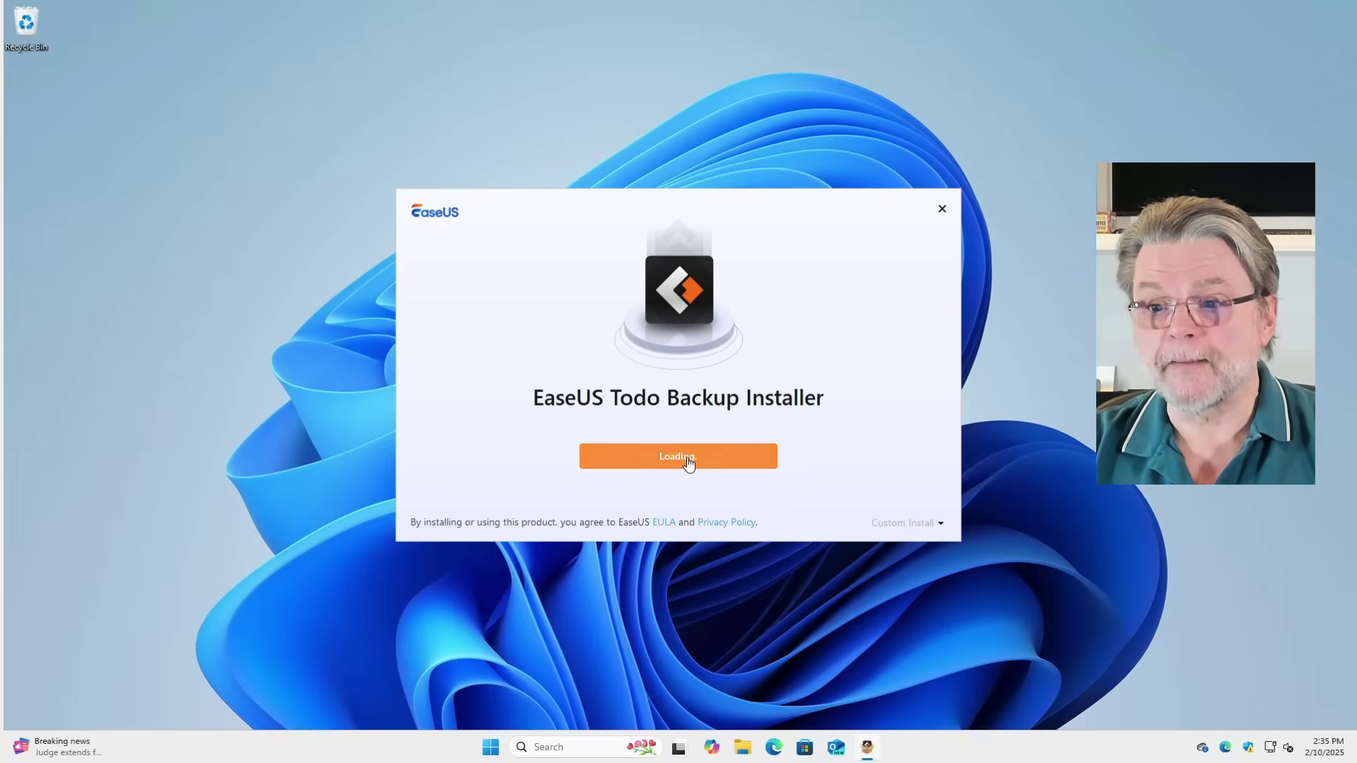
Check the custom install path, then install to C:\Program Files (x86)\EaseUS\Todo Backup.
{"action": "left_click", "coordinate": [894, 524]}
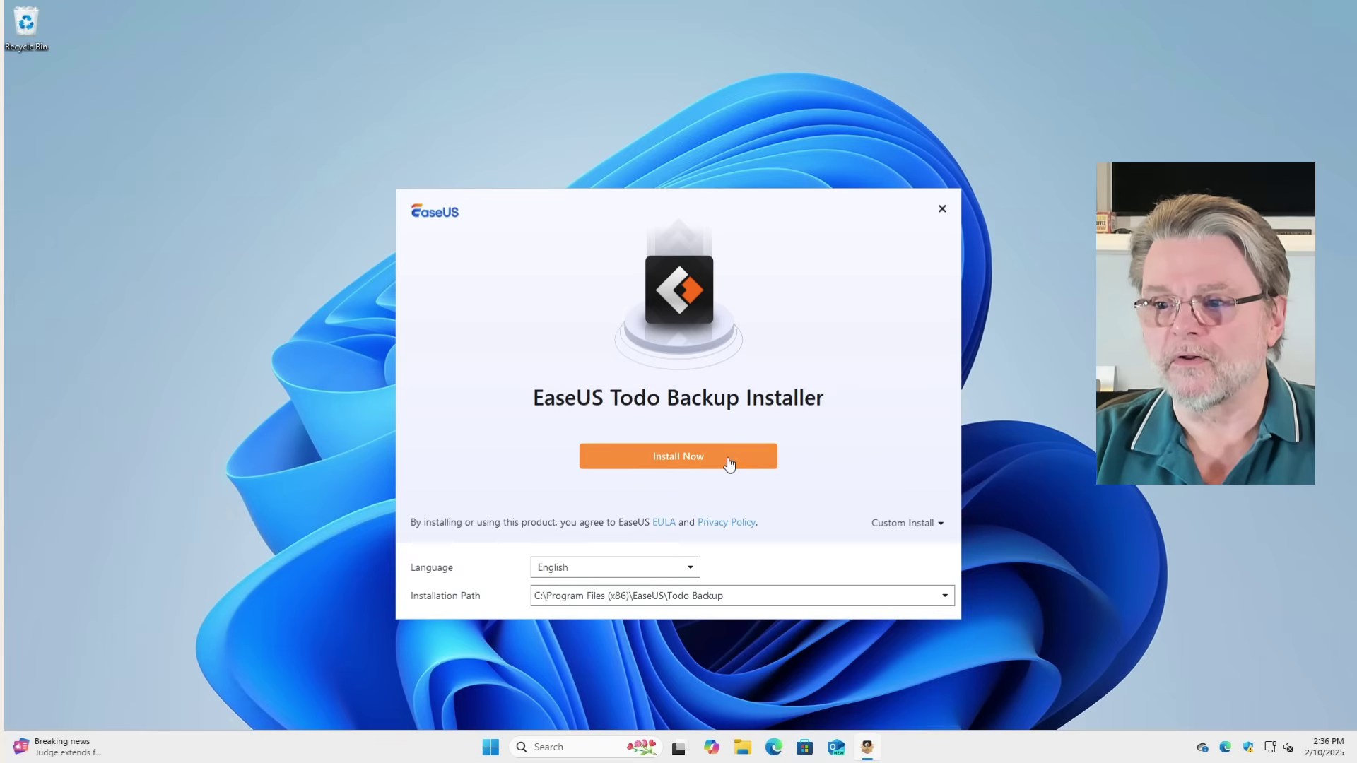
{"action": "left_click", "coordinate": [730, 463]}
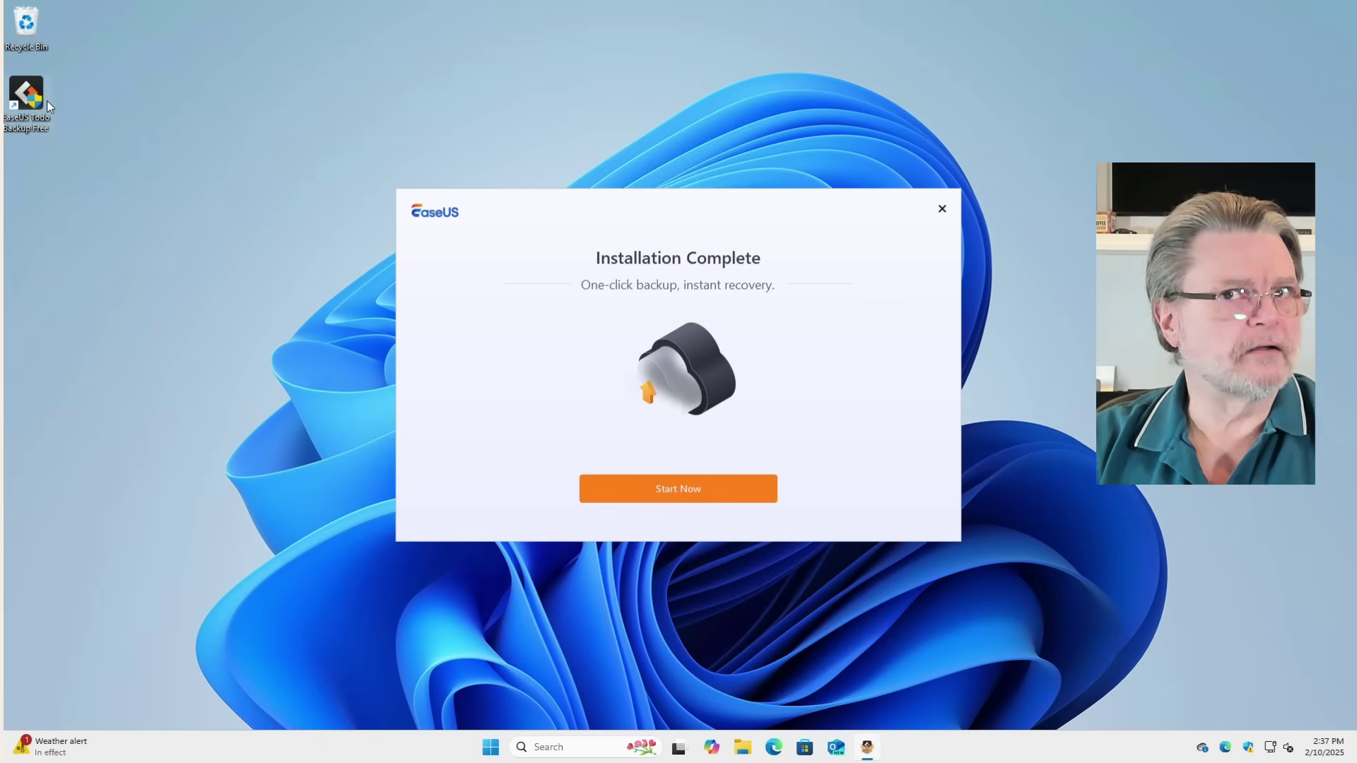
Launch Todo Backup, then close the thank-you web page and the upgrade offer.
{"action": "left_click", "coordinate": [663, 488]}
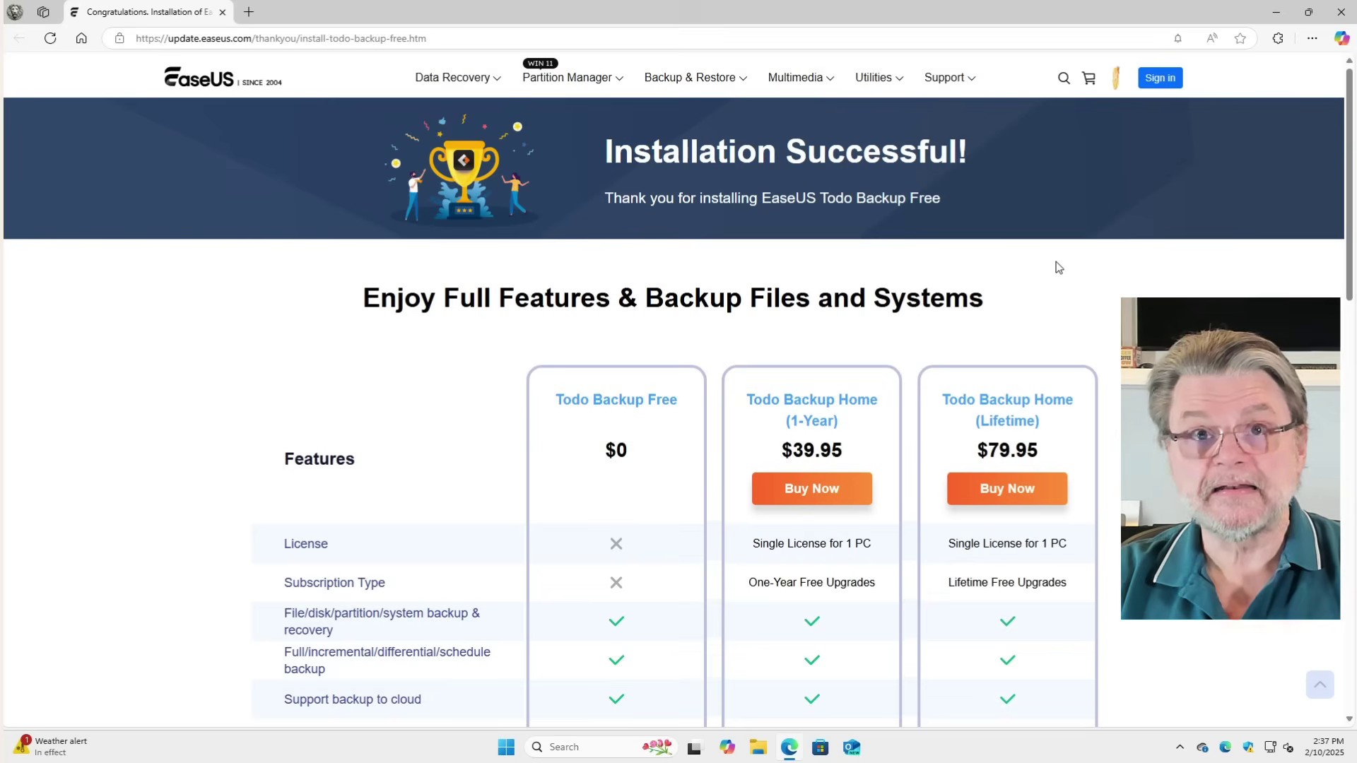
{"action": "left_click", "coordinate": [1338, 19]}
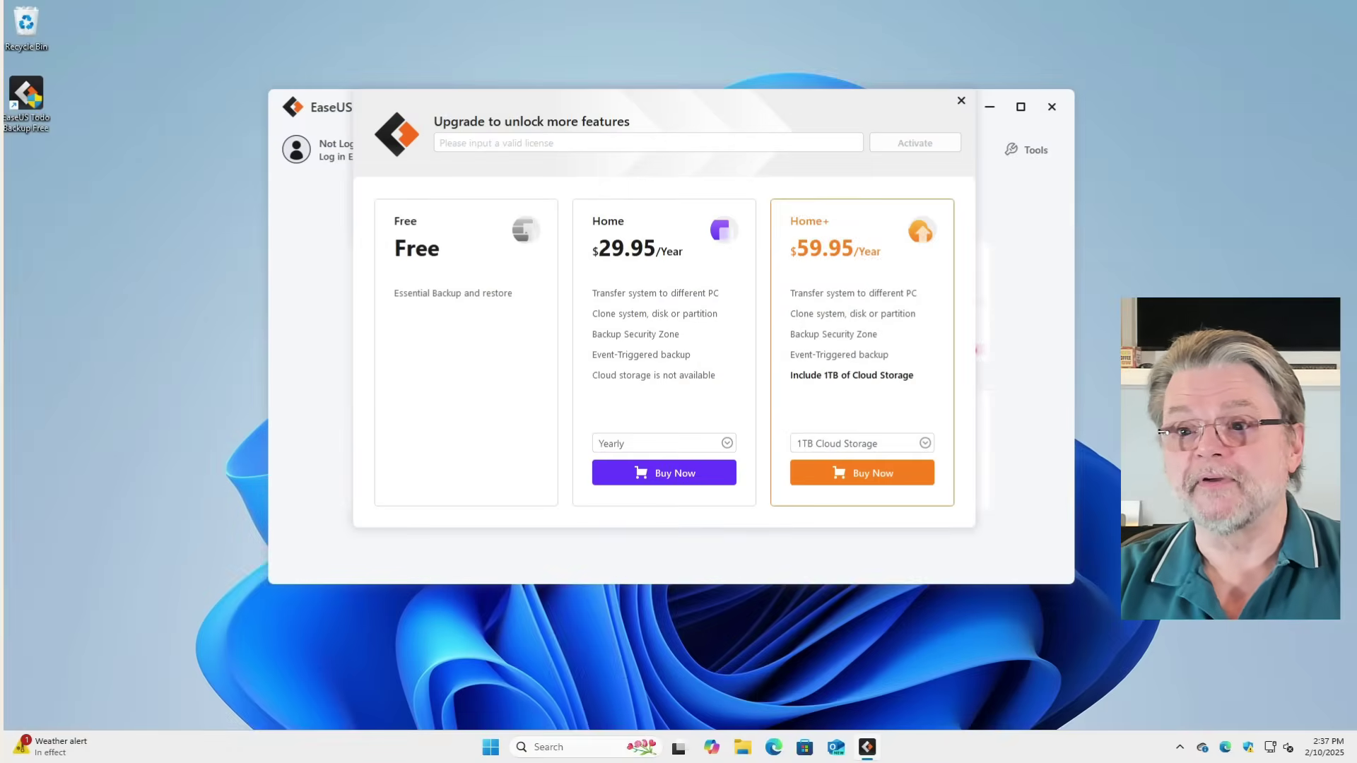
{"action": "left_click", "coordinate": [961, 104]}
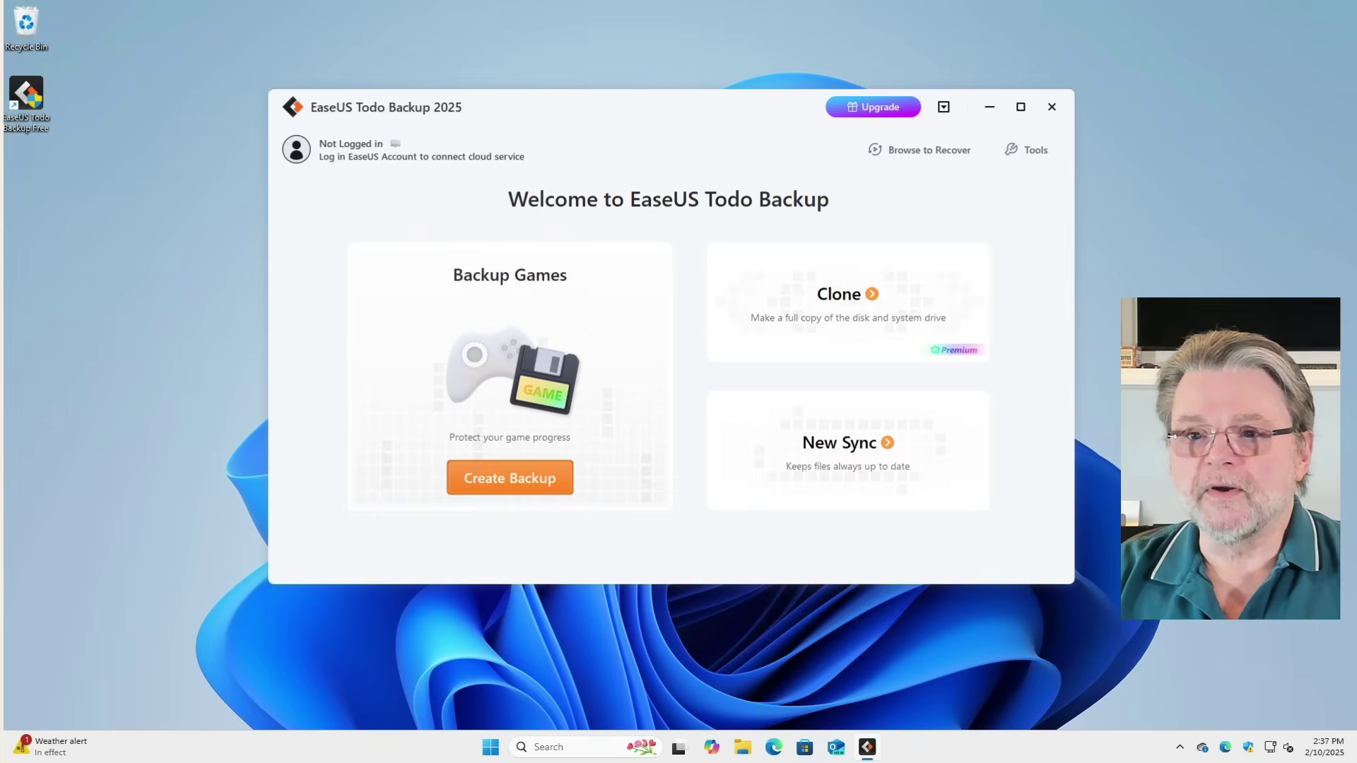
Create a Disk backup with Hard disk 0 and all its partitions as the source.
{"action": "left_click", "coordinate": [517, 484]}
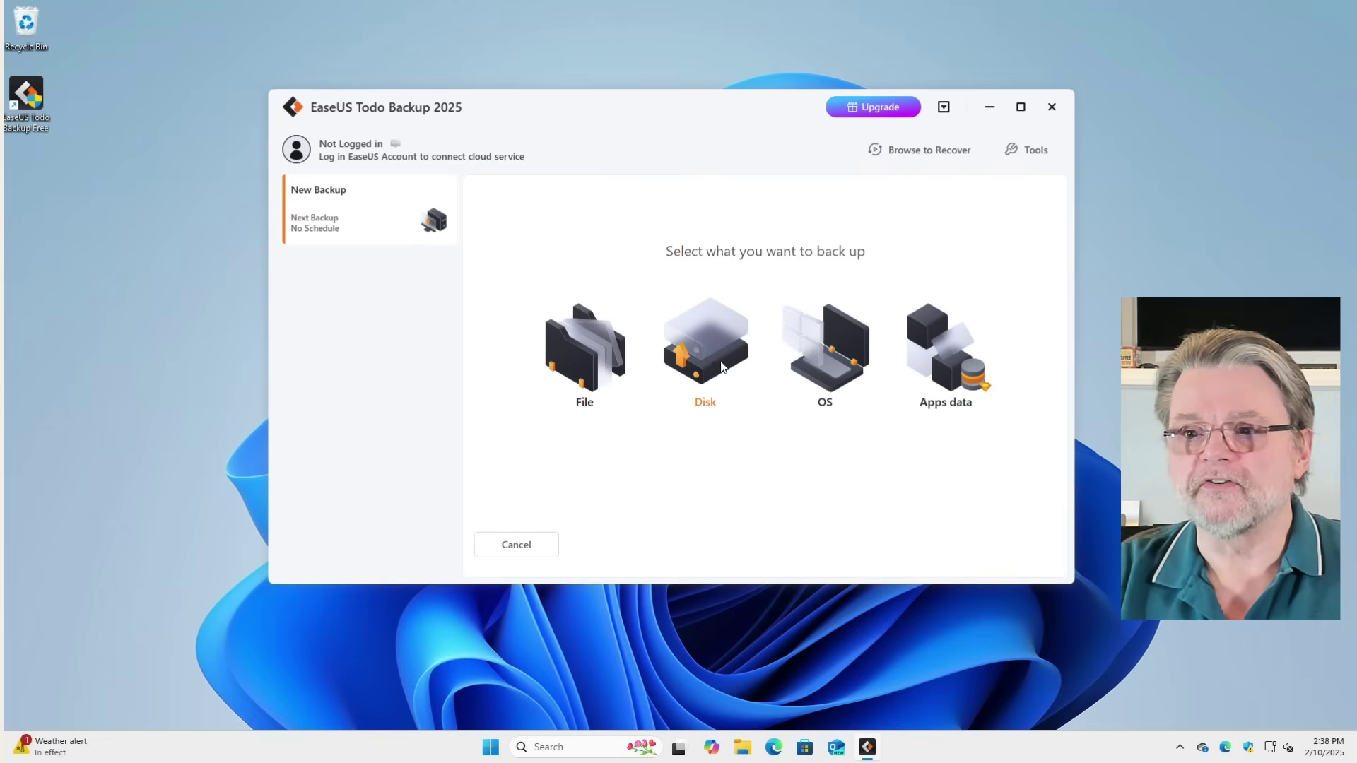
{"action": "left_click", "coordinate": [713, 349]}
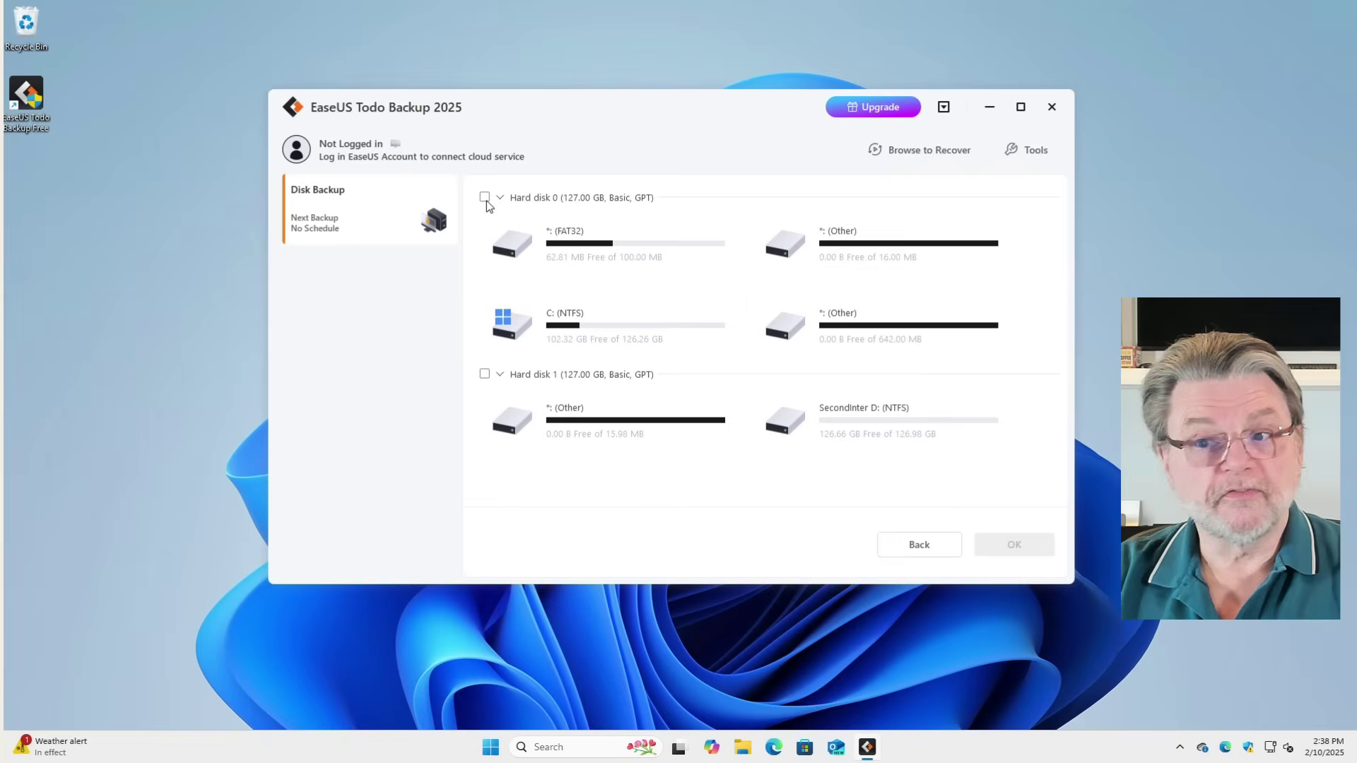
{"action": "left_click", "coordinate": [485, 197]}
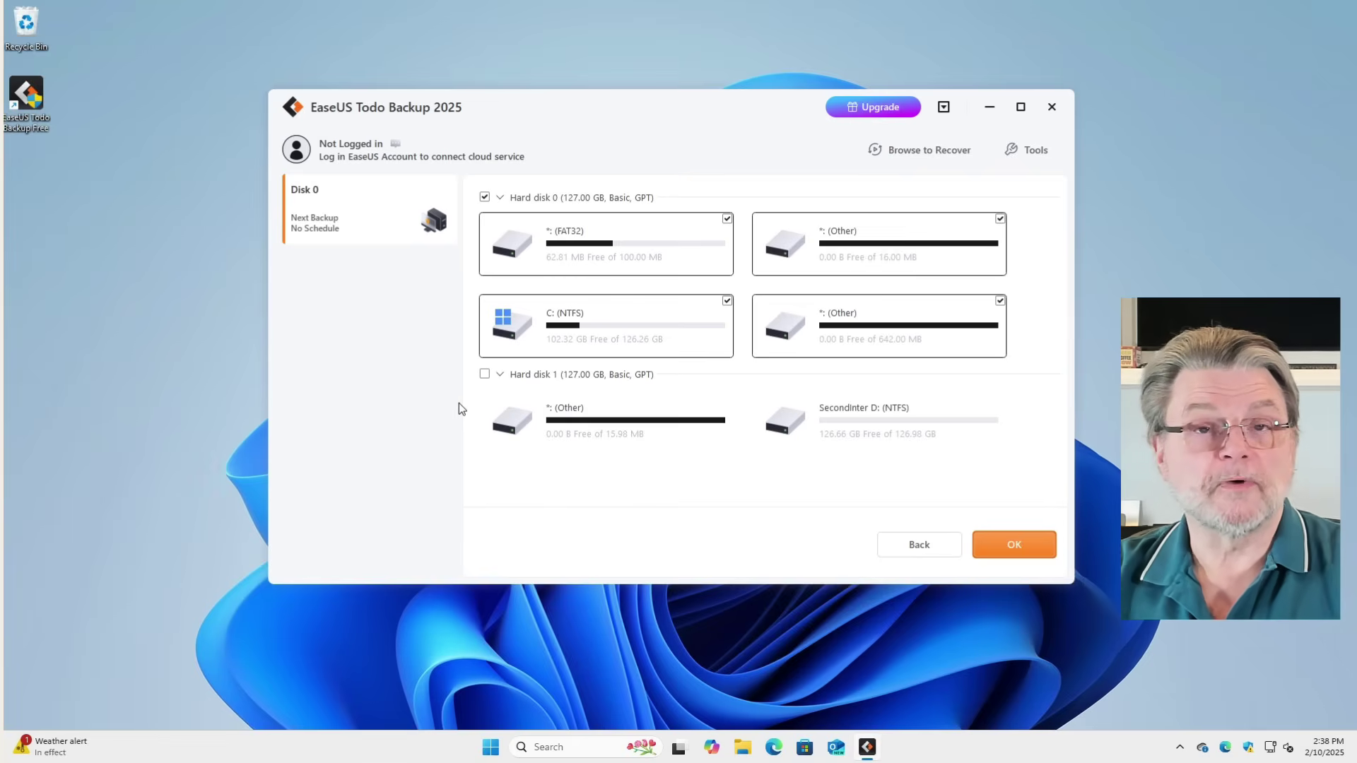
{"action": "left_click", "coordinate": [1032, 543]}
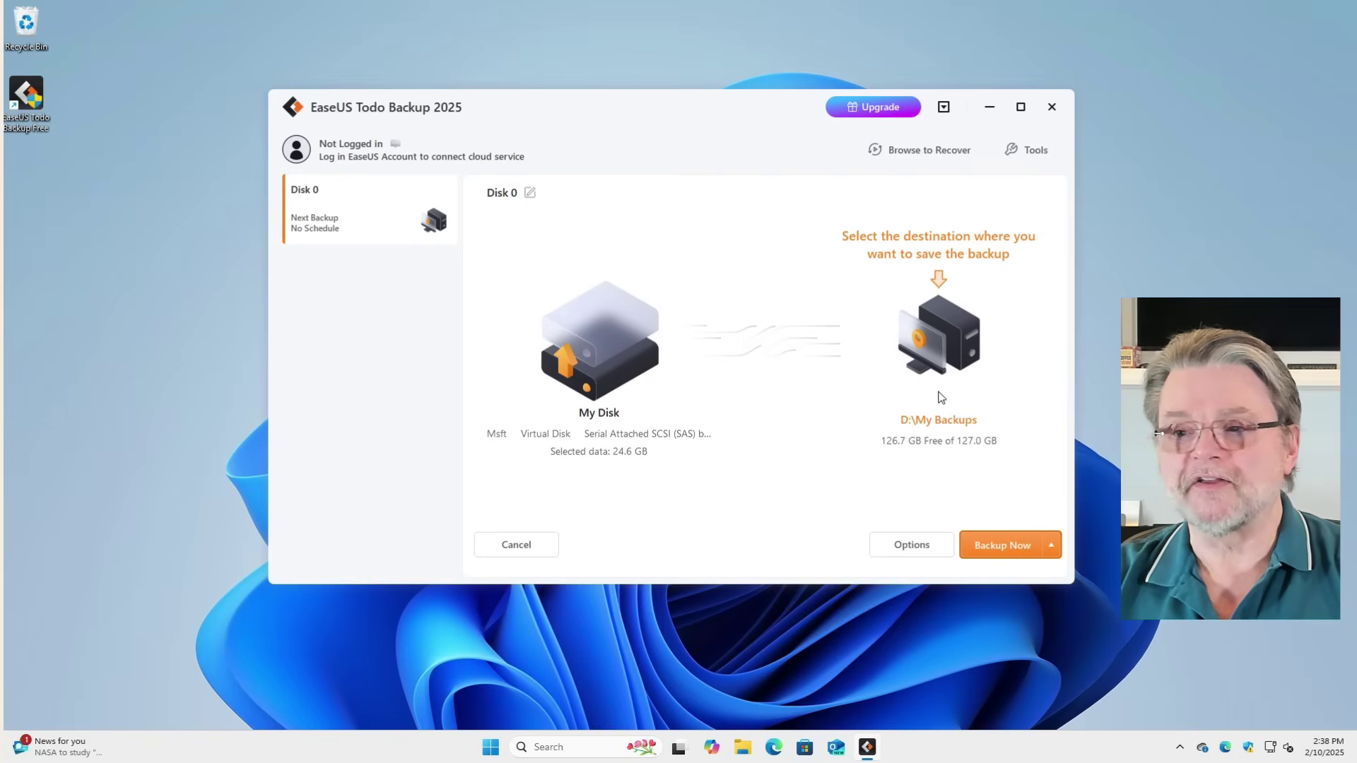
Set the backup destination to the local folder D:\My Backups.
{"action": "left_click", "coordinate": [938, 339]}
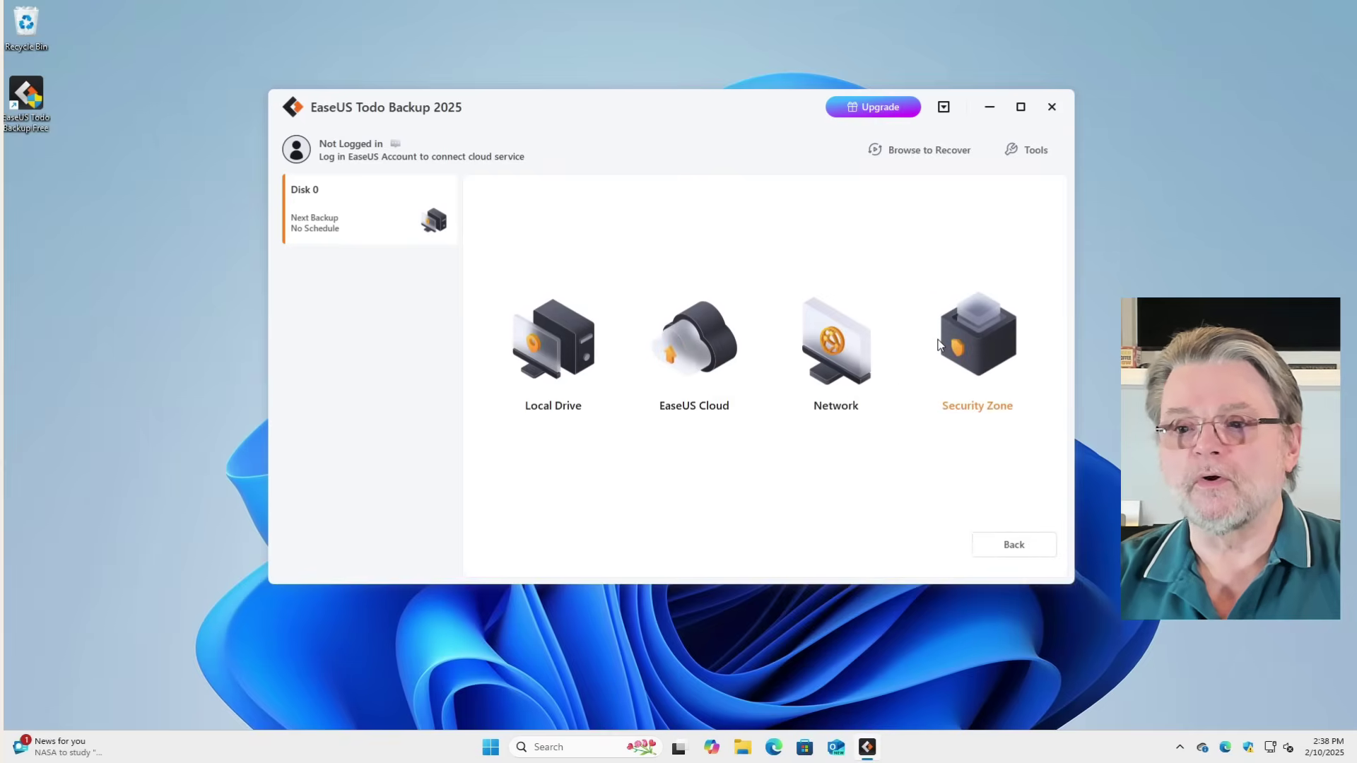
{"action": "left_click", "coordinate": [547, 335]}
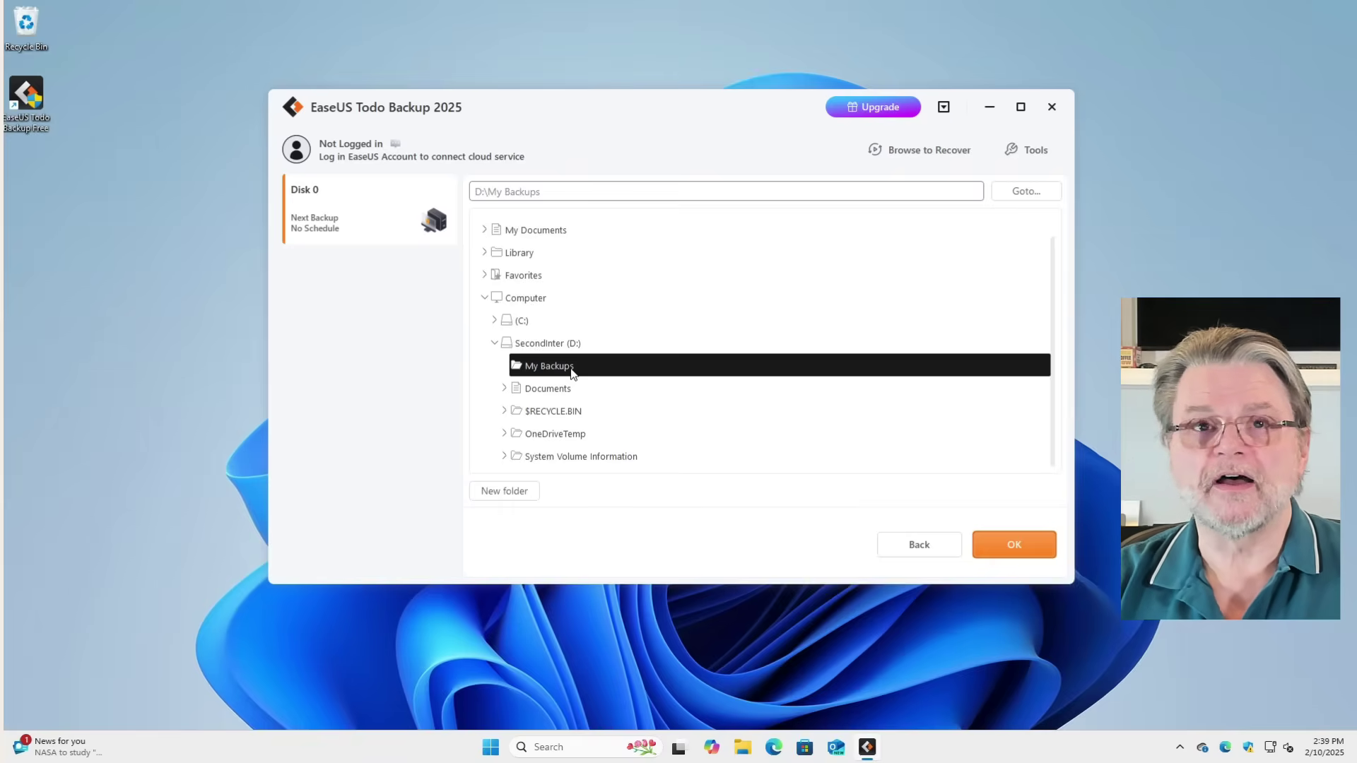
{"action": "left_click", "coordinate": [1023, 542]}
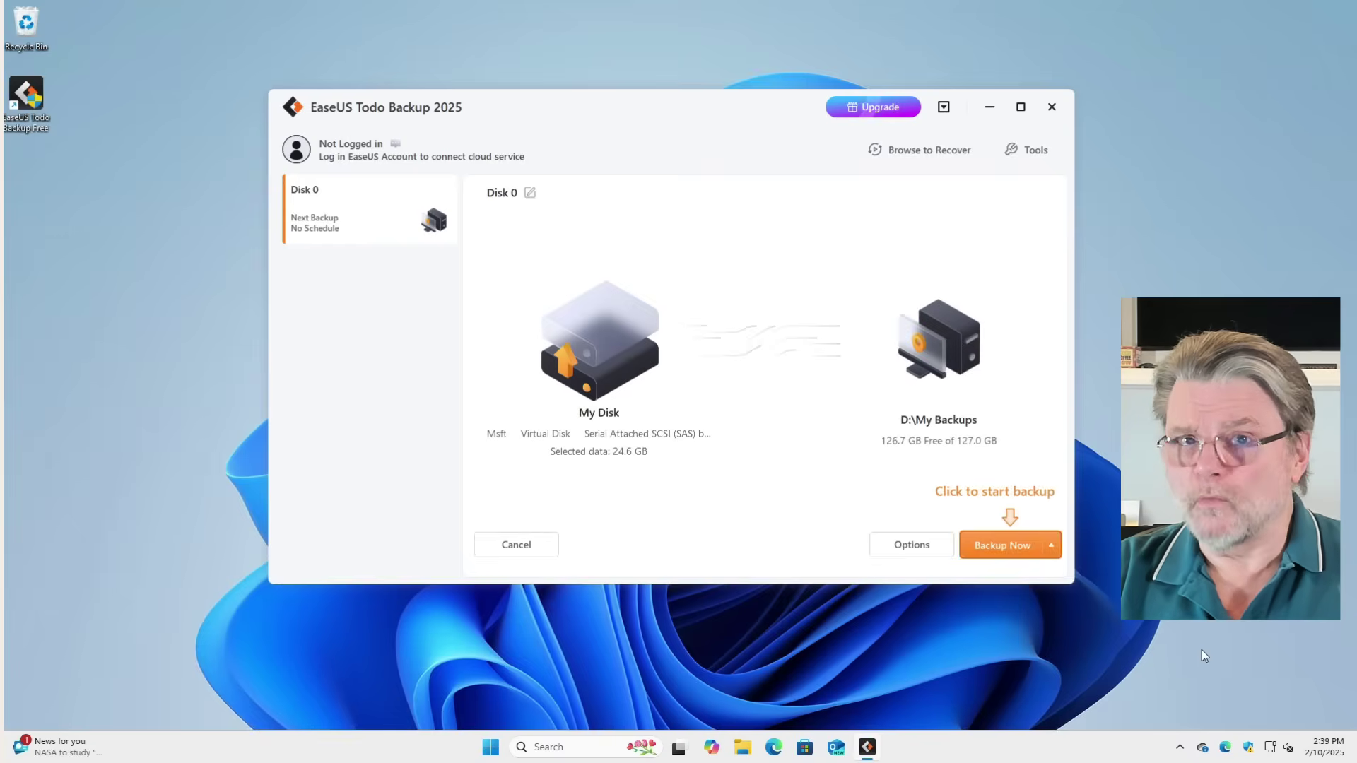
Run the Disk 0 backup with Backup Now until it completes successfully.
{"action": "left_click", "coordinate": [1004, 540]}
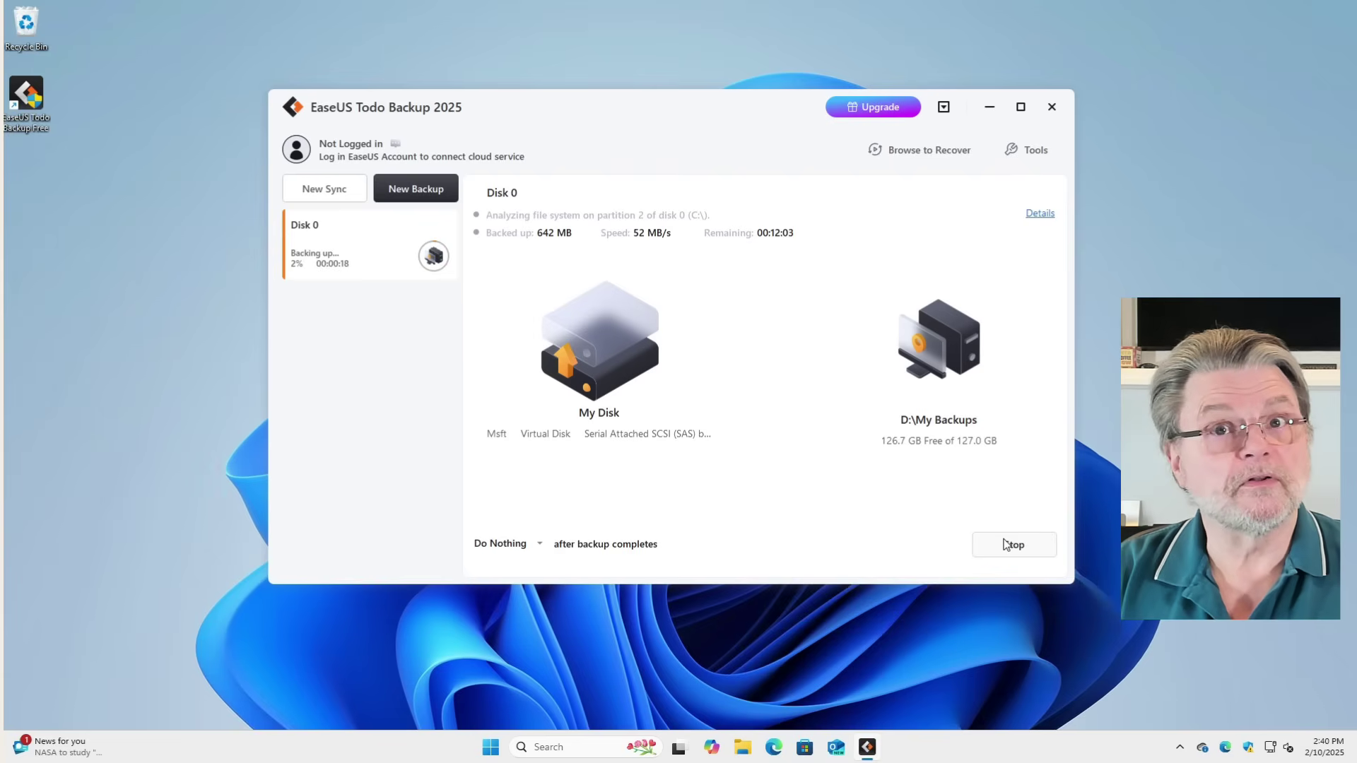
{"action": "left_click", "coordinate": [1005, 545]}
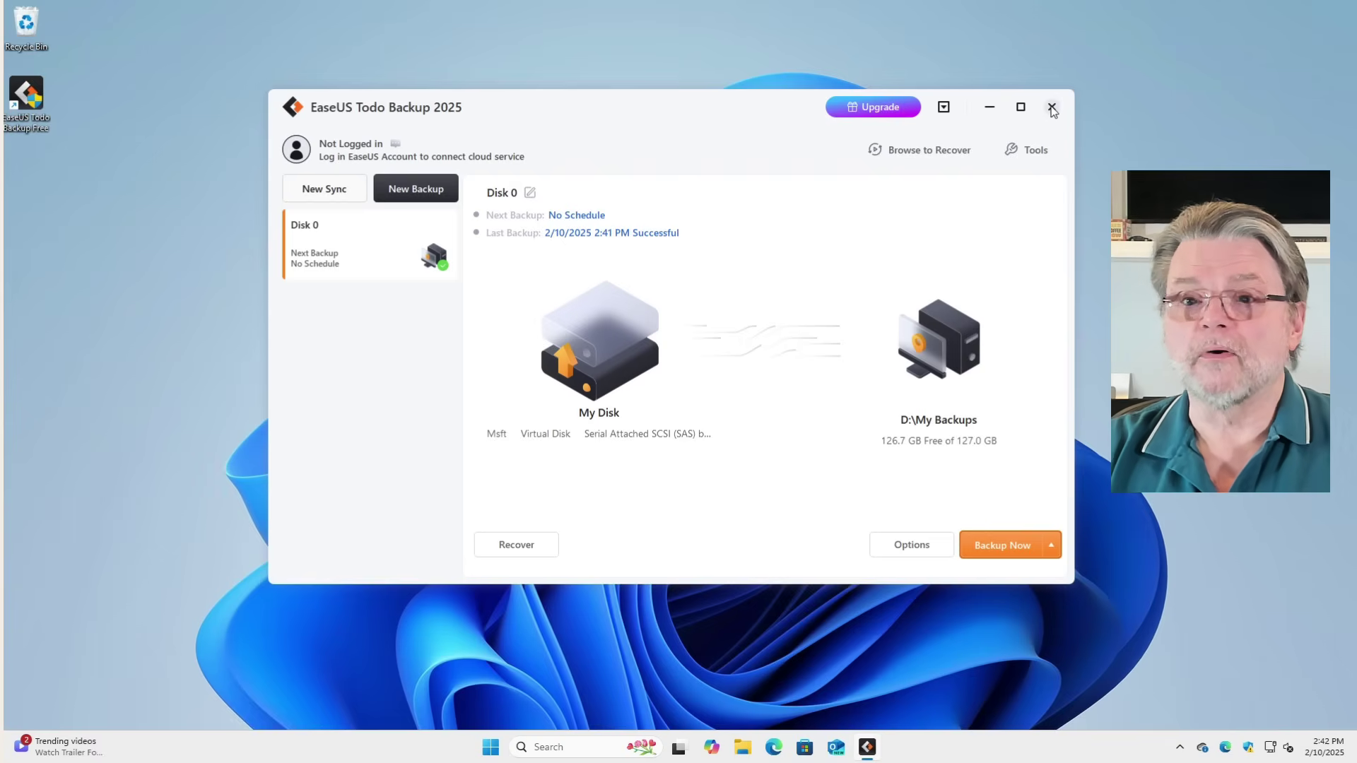
Close Todo Backup and browse File Explorer to D:\My Backups\Disk 0.
{"action": "left_click", "coordinate": [1052, 108]}
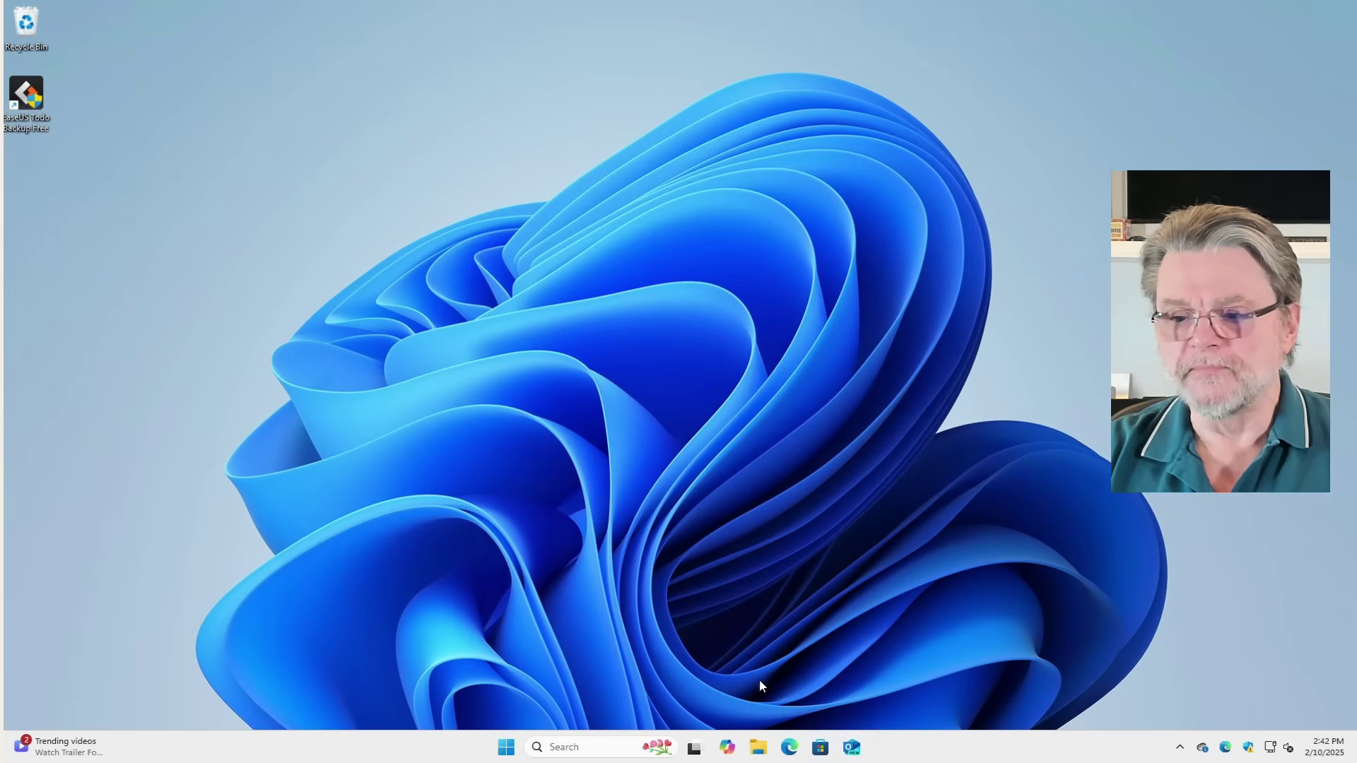
{"action": "left_click", "coordinate": [758, 748]}
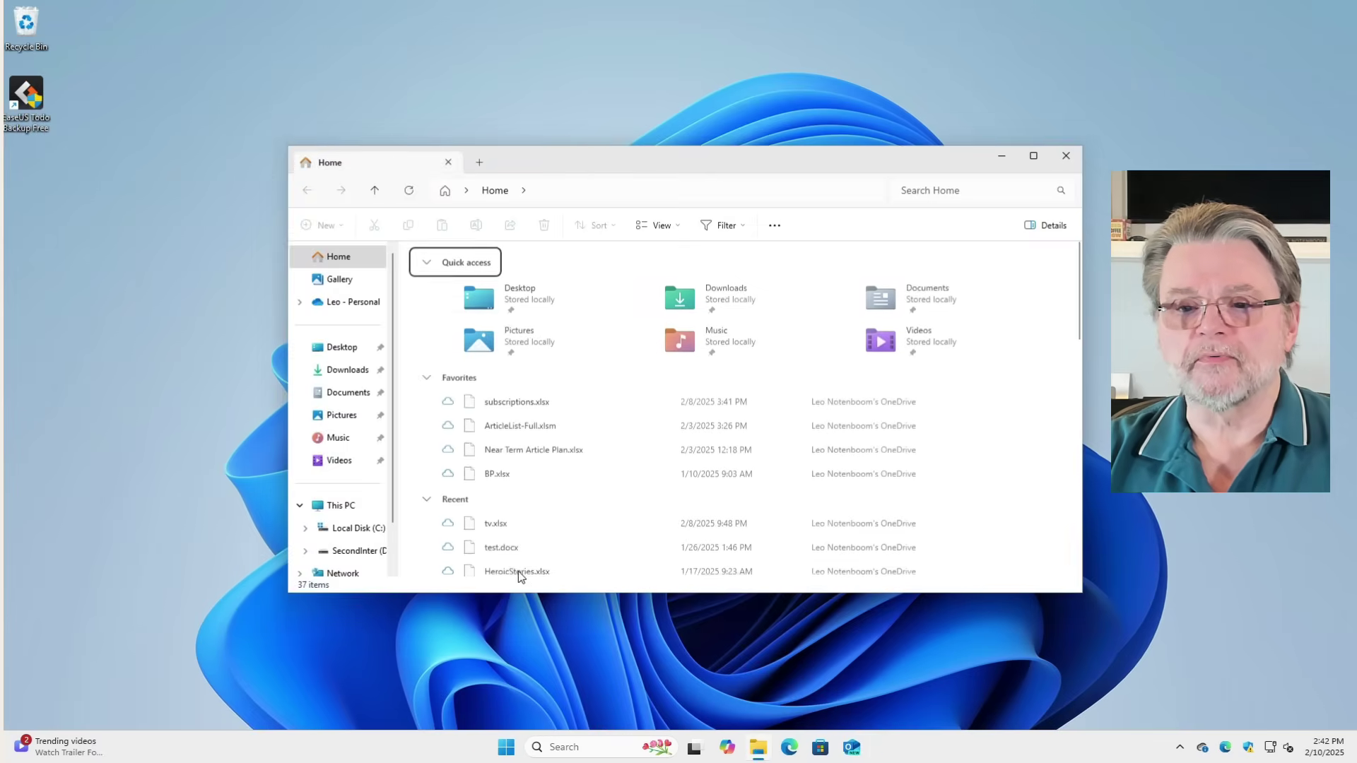
{"action": "left_click", "coordinate": [362, 555]}
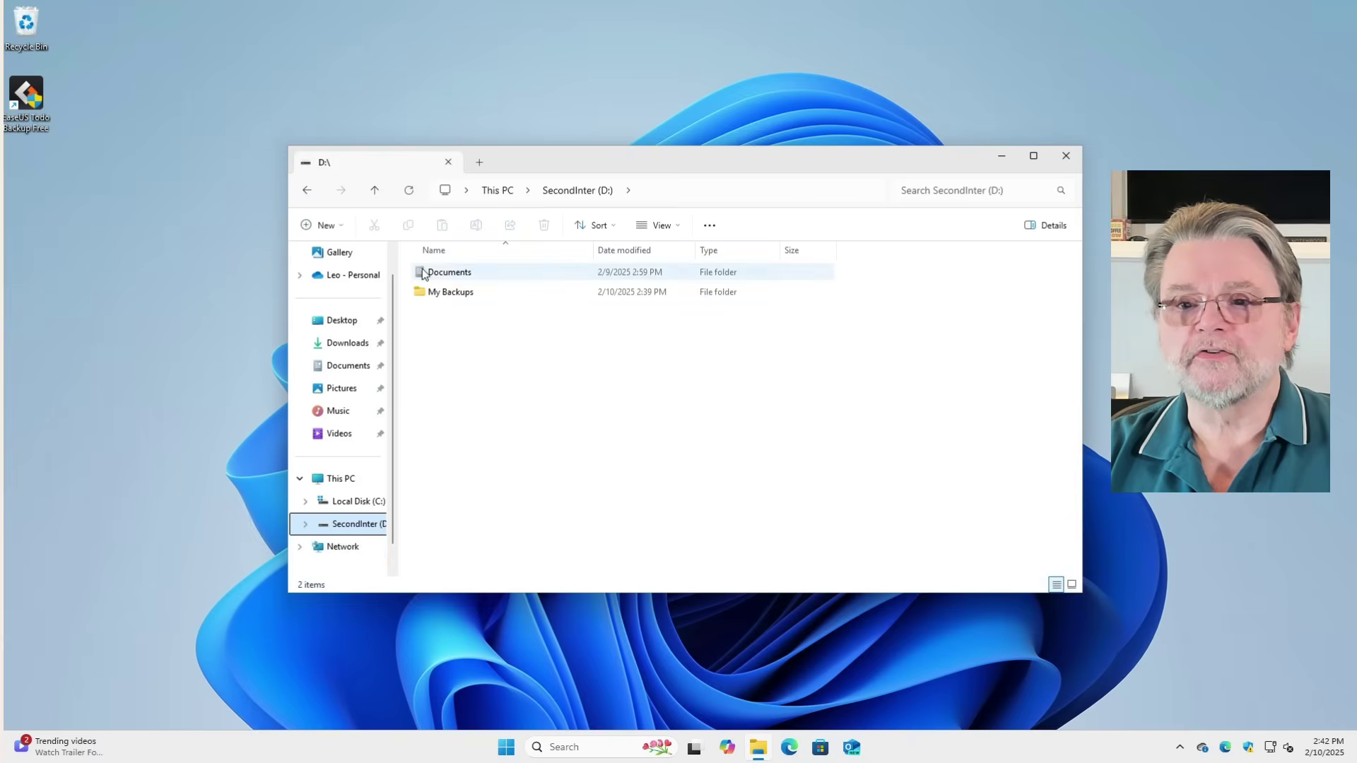
{"action": "left_click", "coordinate": [453, 294]}
{"action": "double_click", "coordinate": [454, 295]}
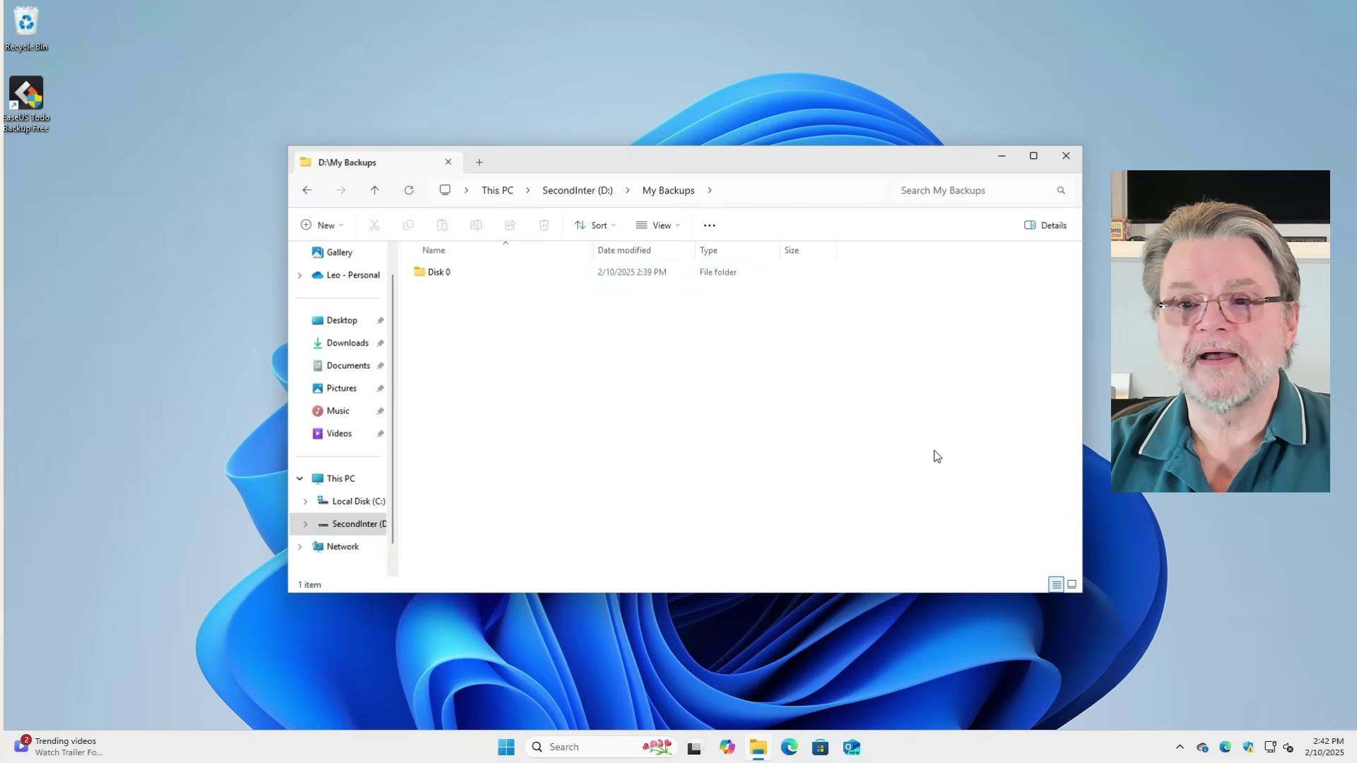
{"action": "double_click", "coordinate": [435, 277]}
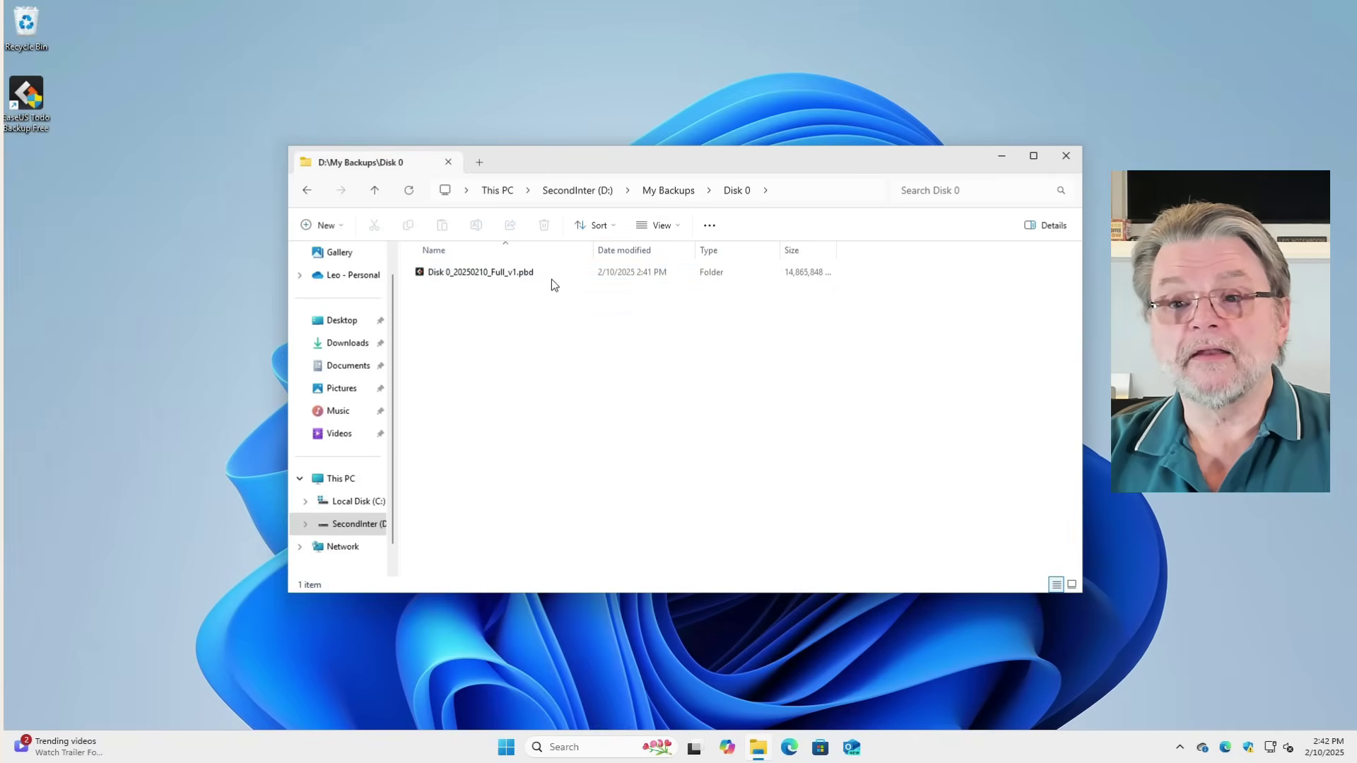